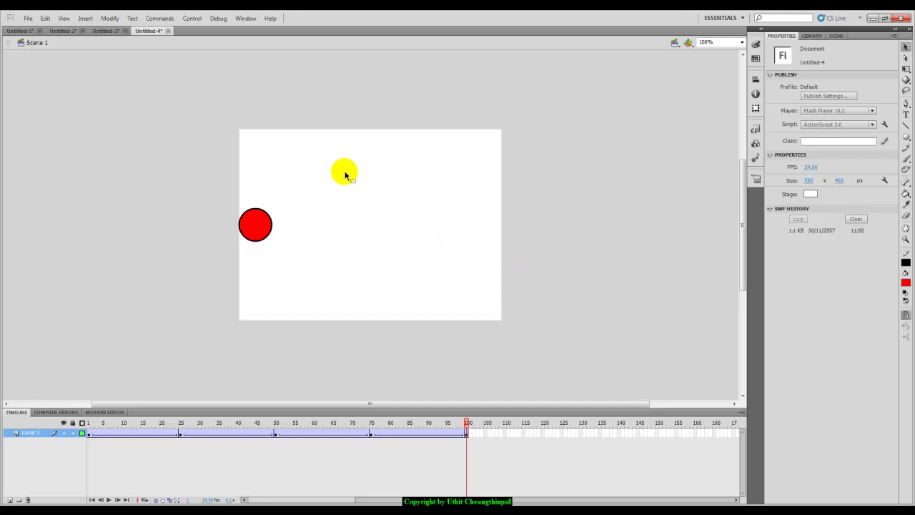
# Create a new ActionScript 3.0 document and draw a red circle with a black outline, about 71 px across, near the stage's centre
pyautogui.click(29, 19)
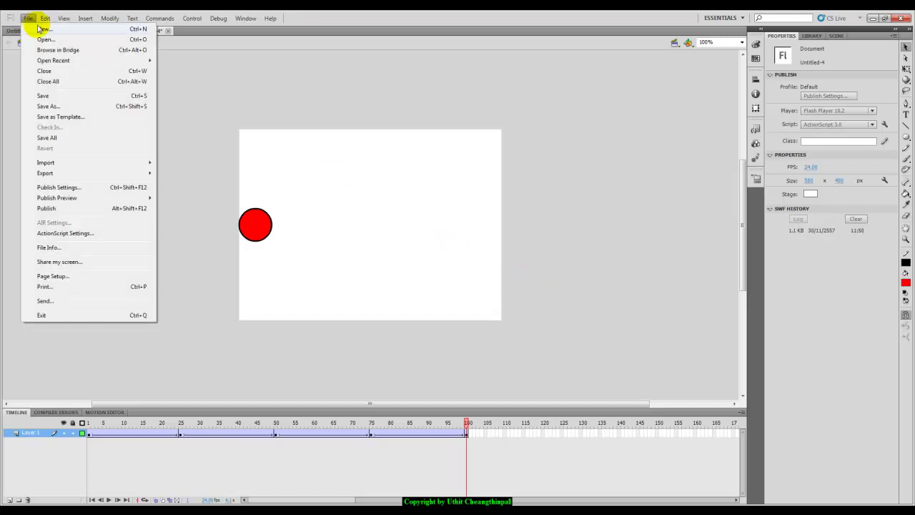
pyautogui.click(43, 29)
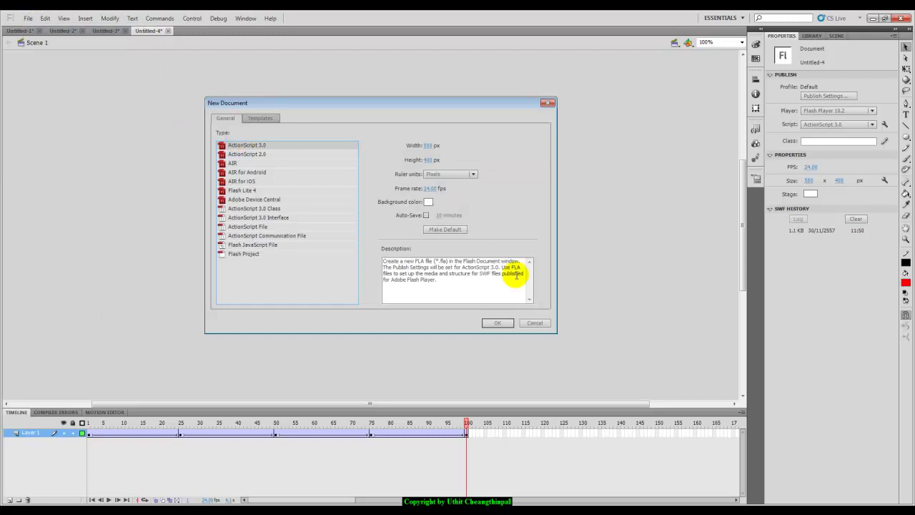
pyautogui.click(503, 323)
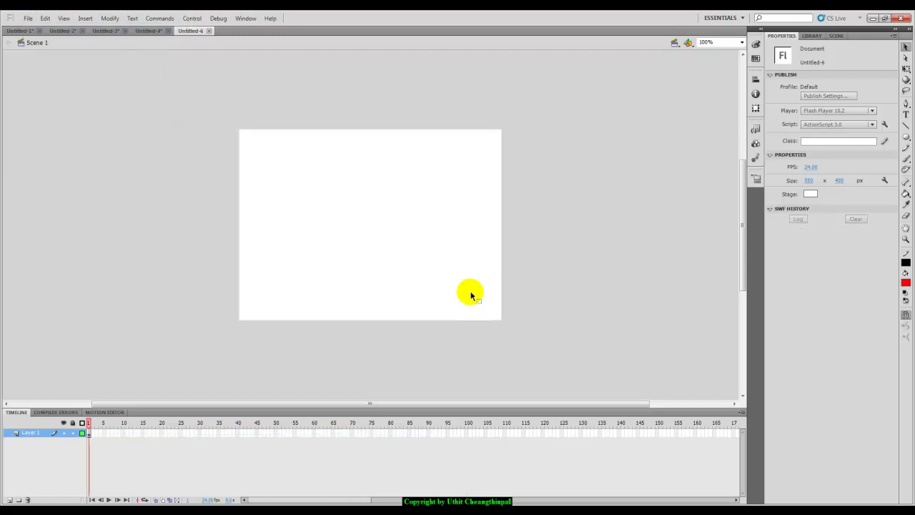
pyautogui.click(905, 138)
pyautogui.moveTo(348, 202); pyautogui.dragTo(383, 237)
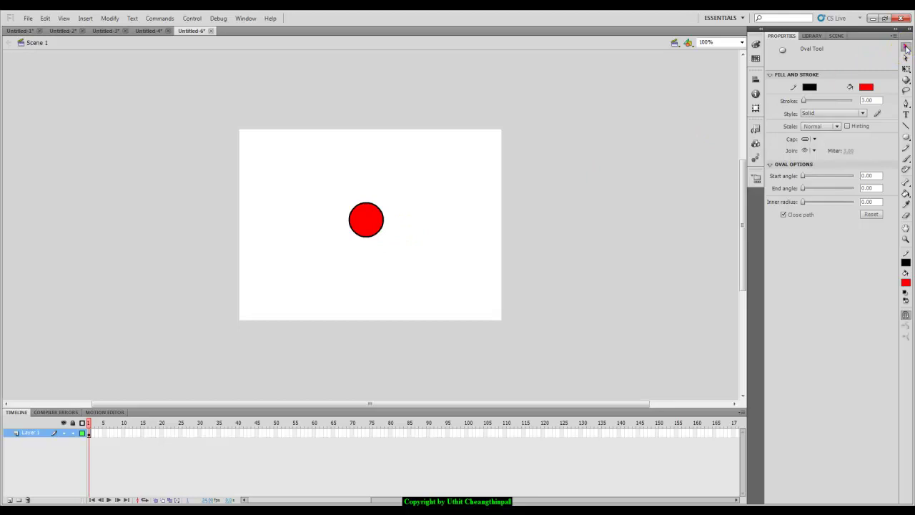
# Align the whole circle, fill and outline, to the stage's left edge and vertical centre
pyautogui.click(906, 47)
pyautogui.moveTo(330, 186); pyautogui.dragTo(409, 259)
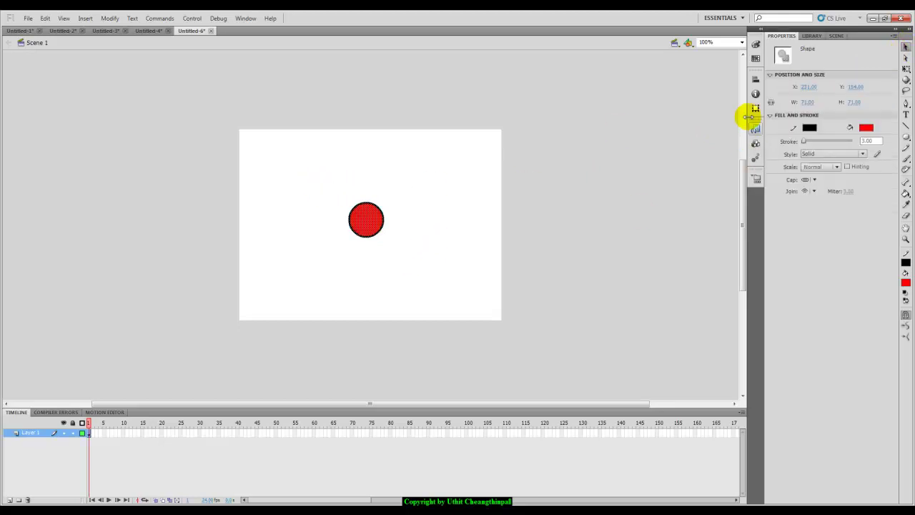
pyautogui.click(757, 81)
pyautogui.click(658, 99)
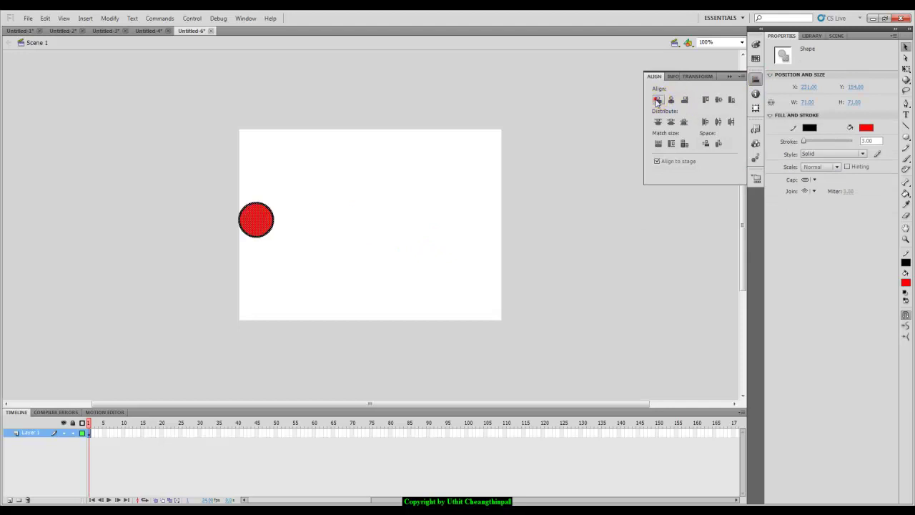
pyautogui.click(718, 99)
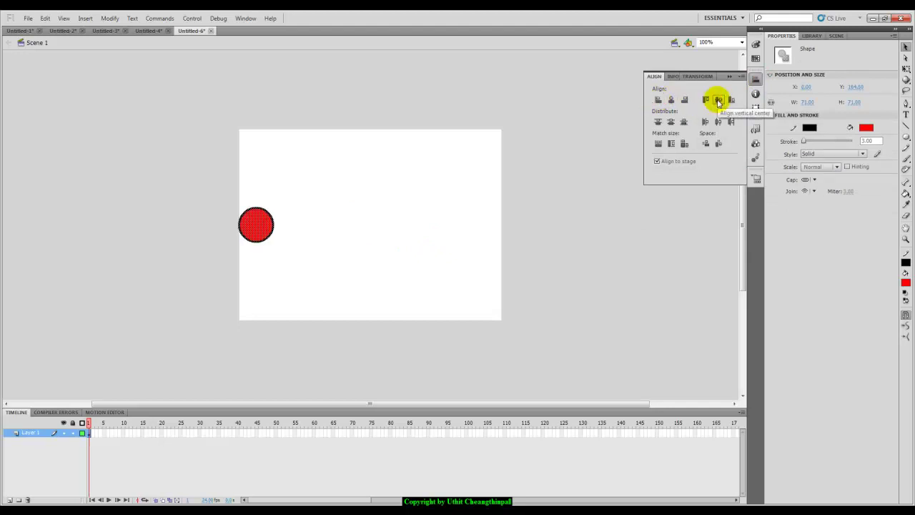
pyautogui.click(451, 239)
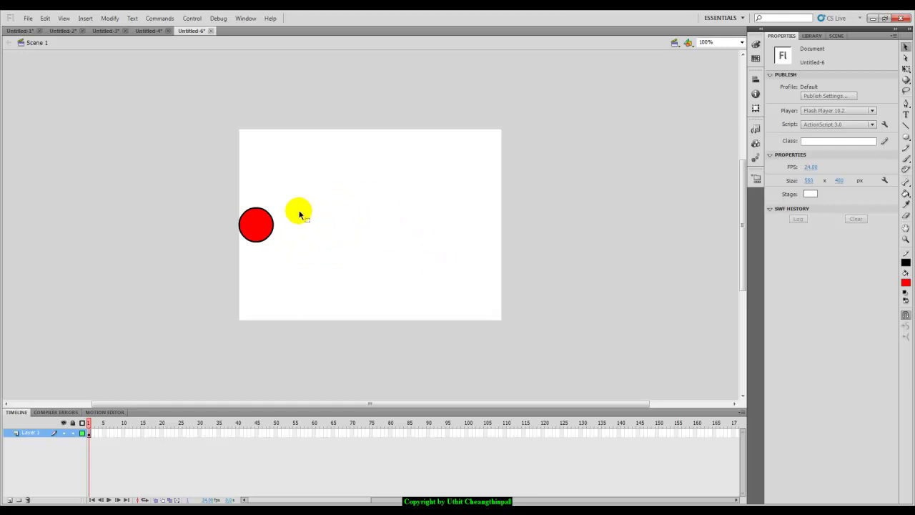
# Apply a motion tween to the whole circle, converting it to a symbol and turning off the conversion warning for future tweens
pyautogui.moveTo(225, 192); pyautogui.dragTo(298, 261)
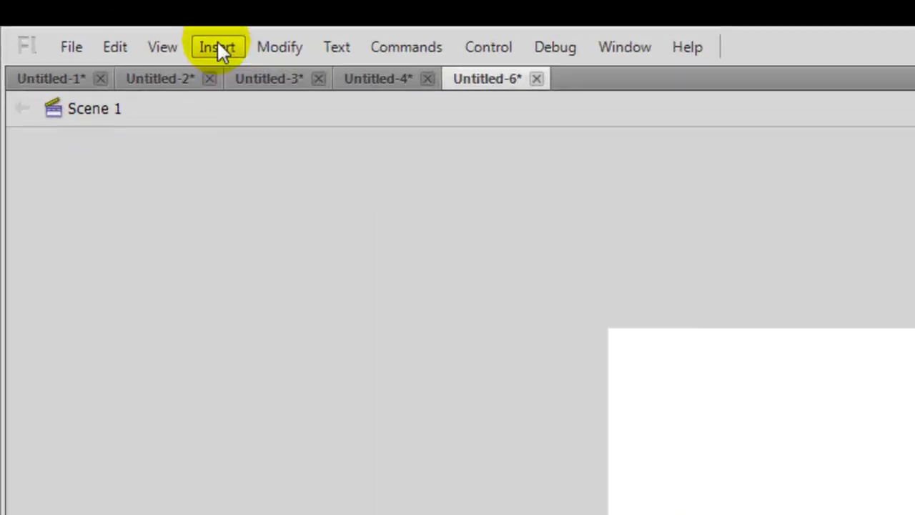
pyautogui.click(85, 19)
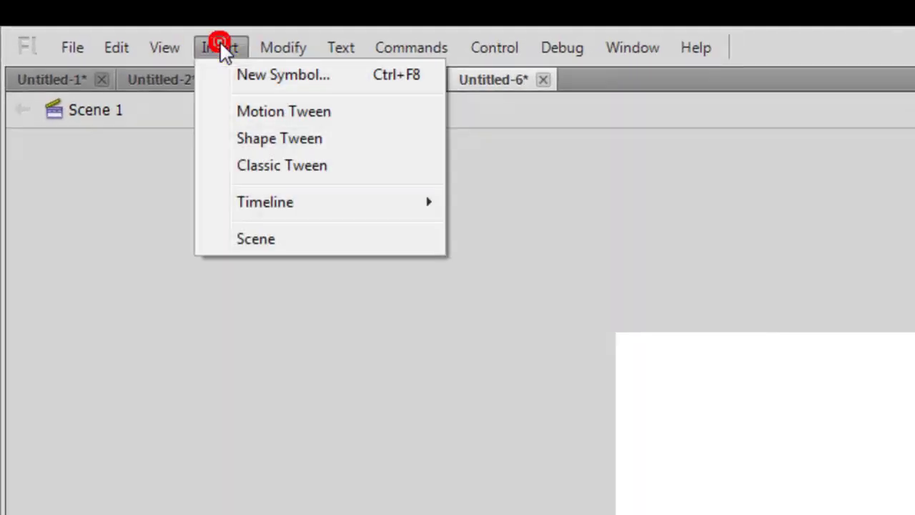
pyautogui.click(278, 116)
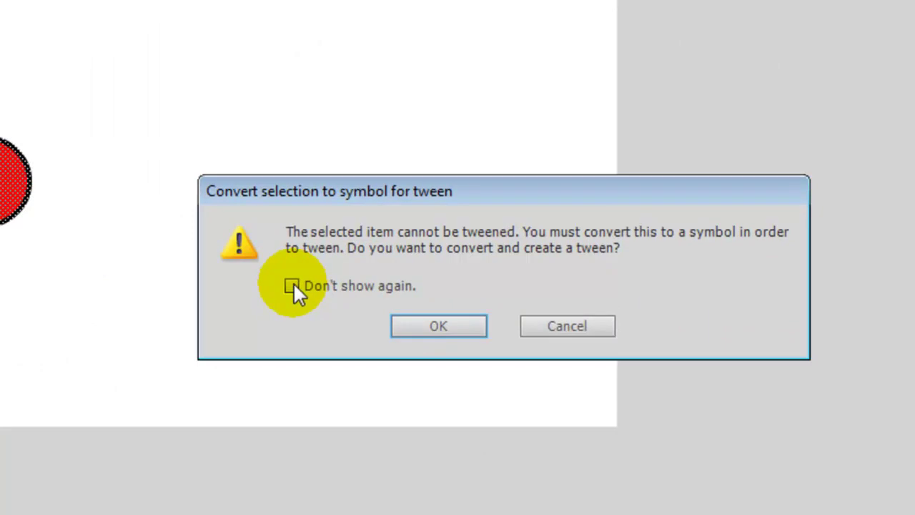
pyautogui.click(292, 285)
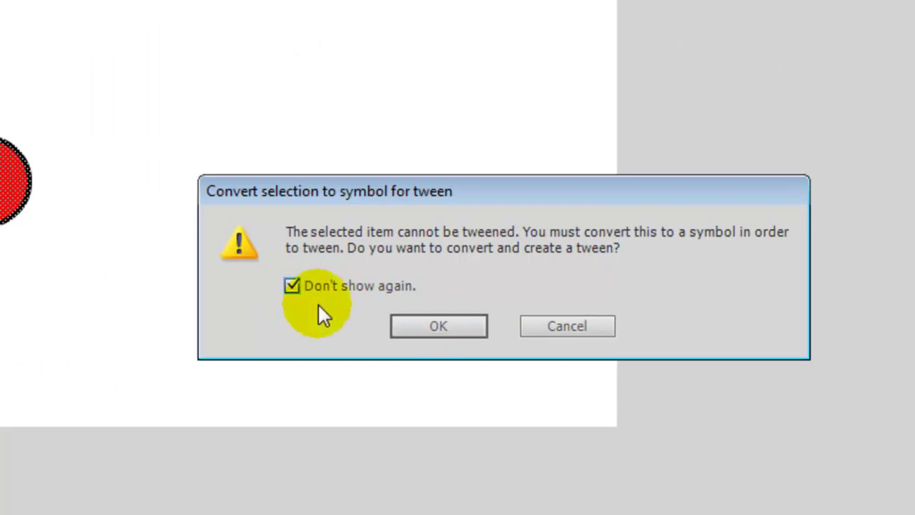
pyautogui.click(434, 328)
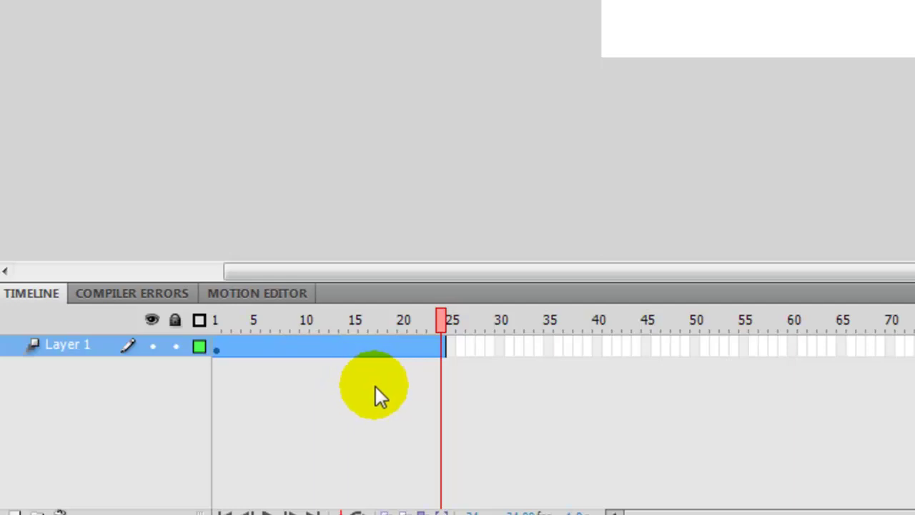
pyautogui.click(319, 370)
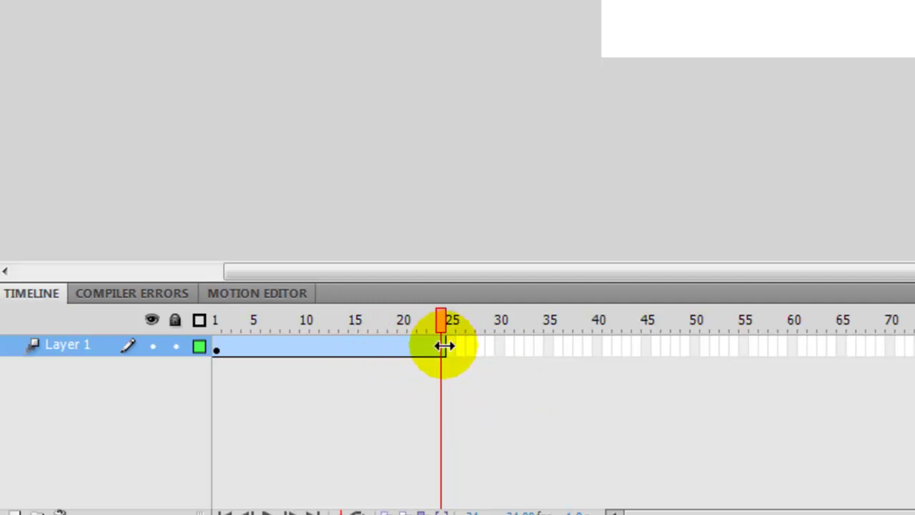
# Try lengthening the Layer 1 tween span to frame 77 and shortening it to frame 15
pyautogui.moveTo(443, 346); pyautogui.dragTo(914, 365)
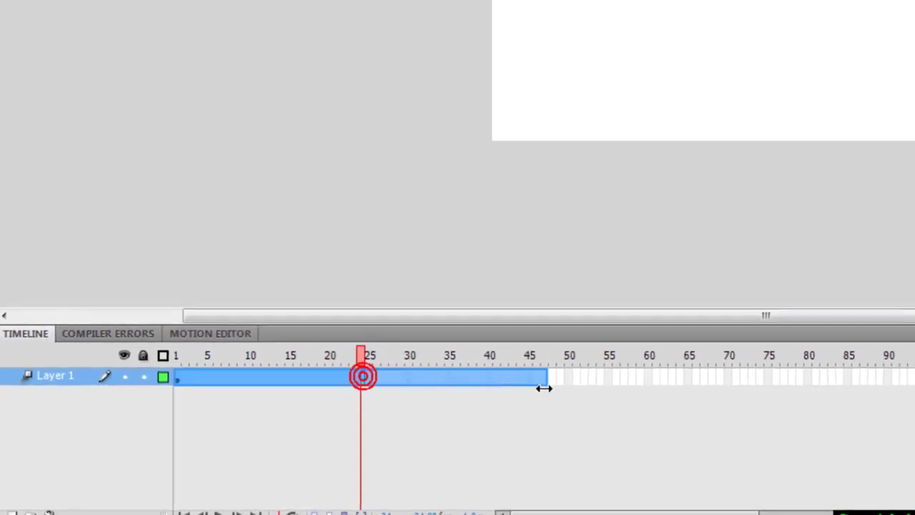
pyautogui.moveTo(786, 392); pyautogui.dragTo(786, 393)
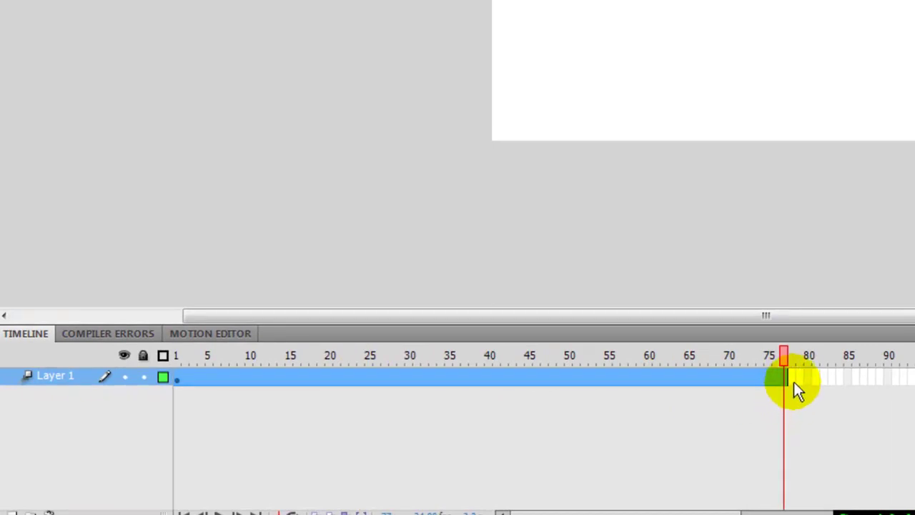
pyautogui.moveTo(784, 377); pyautogui.dragTo(290, 377)
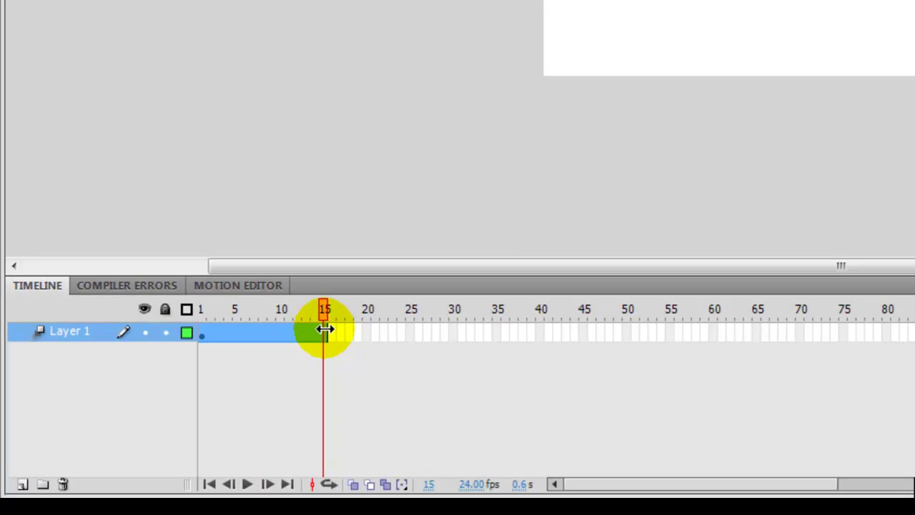
# Extend the Layer 1 tween span so that it ends at frame 25
pyautogui.click(324, 330)
pyautogui.moveTo(324, 331); pyautogui.dragTo(409, 331)
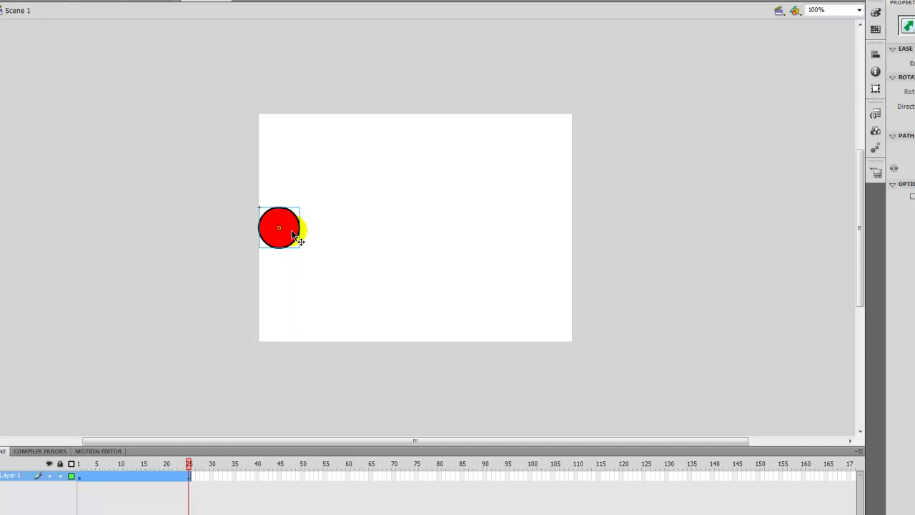
# At frame 25, align the circle to the stage's right edge and vertical centre, and scrub from frame 1 to preview the motion
pyautogui.click(293, 233)
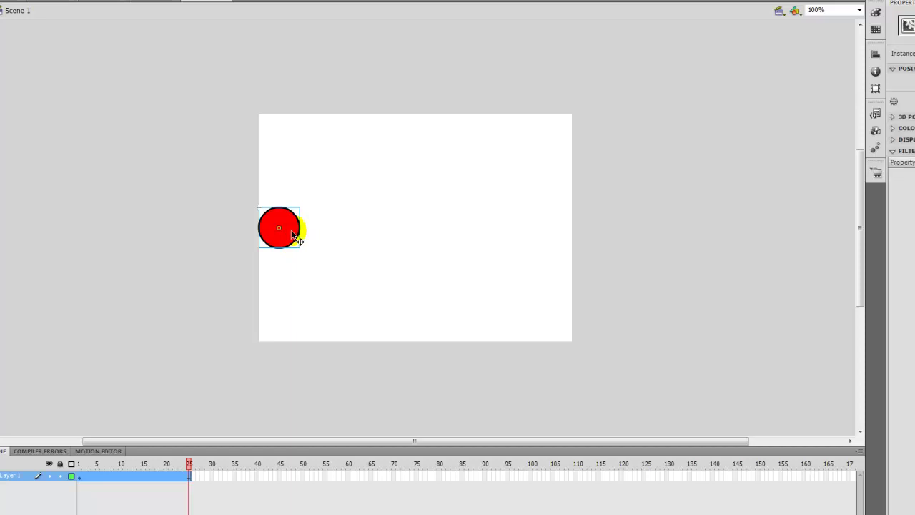
pyautogui.click(875, 54)
pyautogui.click(790, 78)
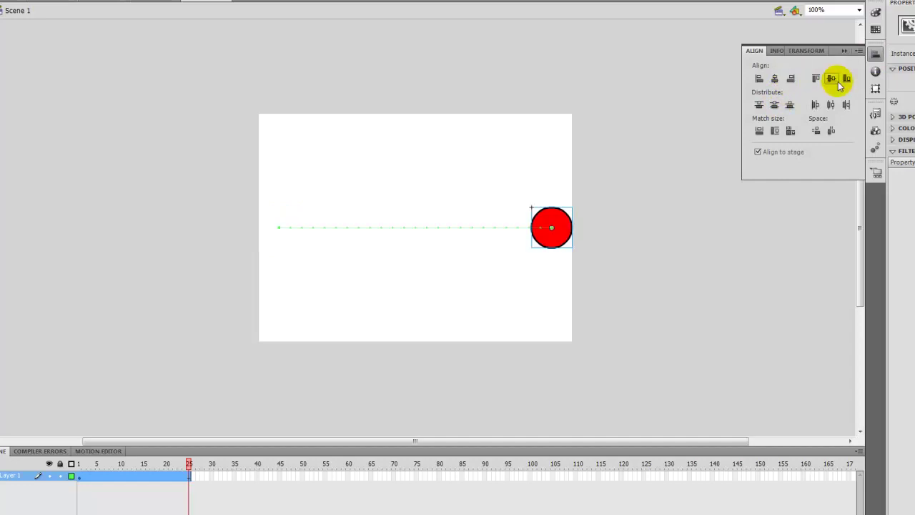
pyautogui.click(832, 78)
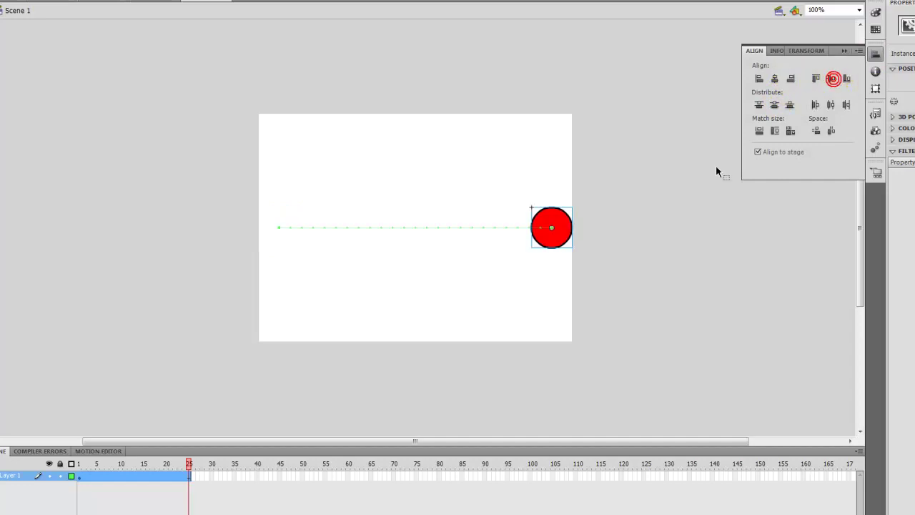
pyautogui.click(605, 293)
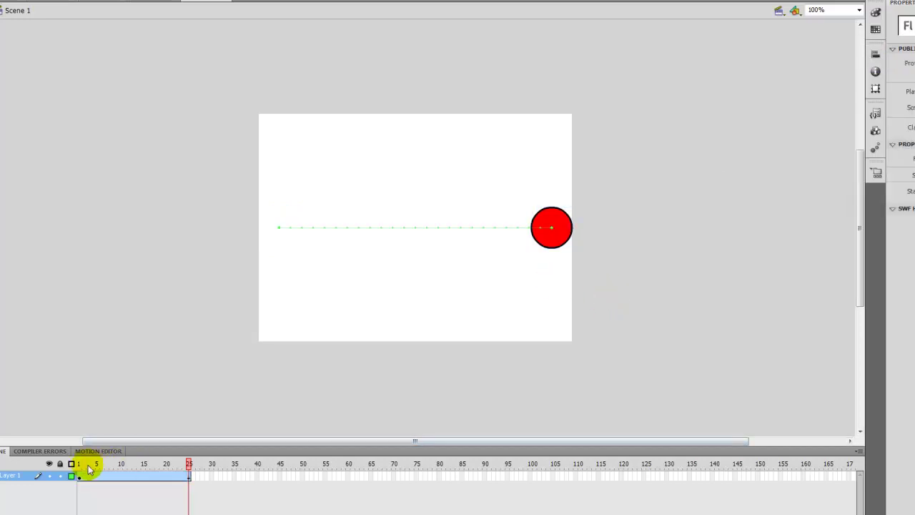
pyautogui.moveTo(78, 466); pyautogui.dragTo(188, 469)
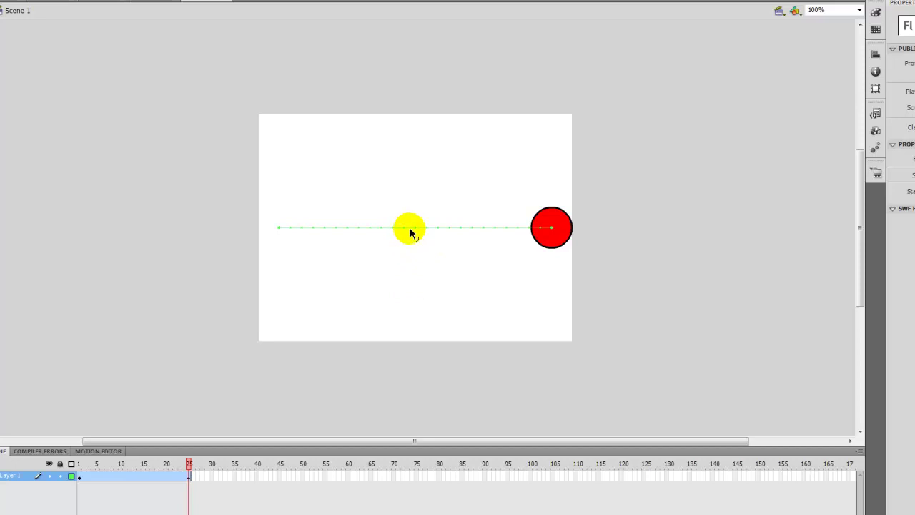
# Bend the middle of the motion path upward into an arc and preview it by scrubbing and testing the movie
pyautogui.moveTo(410, 228); pyautogui.dragTo(407, 156)
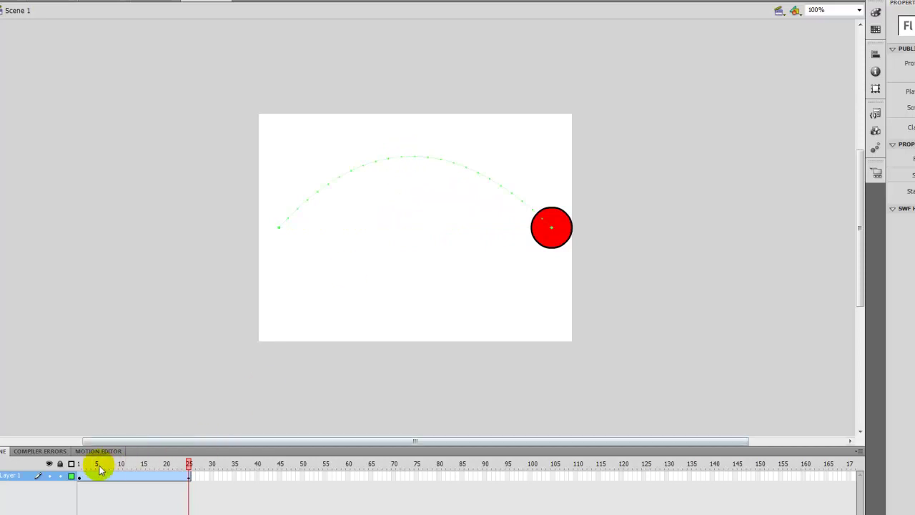
pyautogui.moveTo(129, 466); pyautogui.dragTo(186, 463)
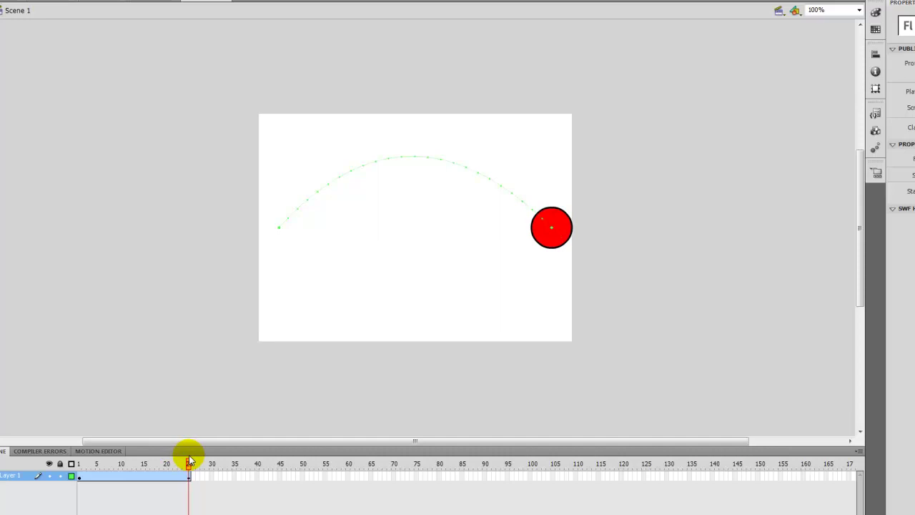
pyautogui.hotkey('ctrl', 'Return')
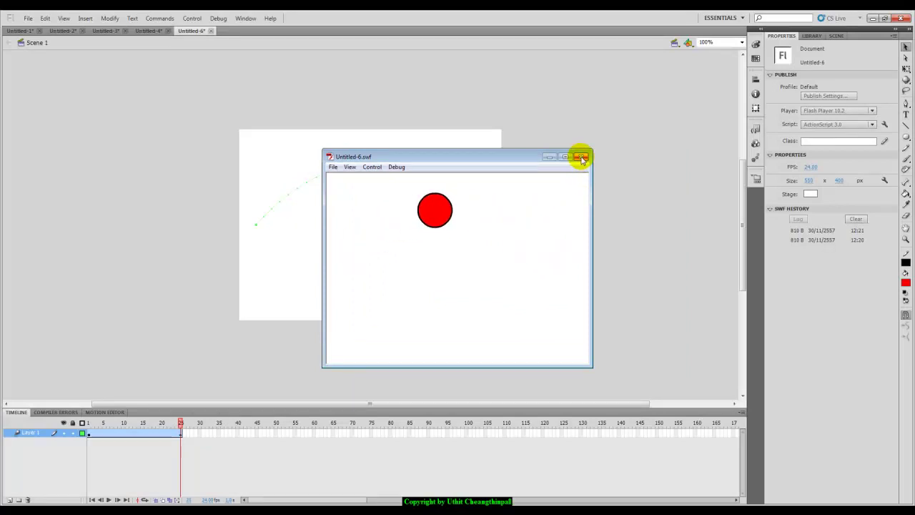
pyautogui.click(581, 158)
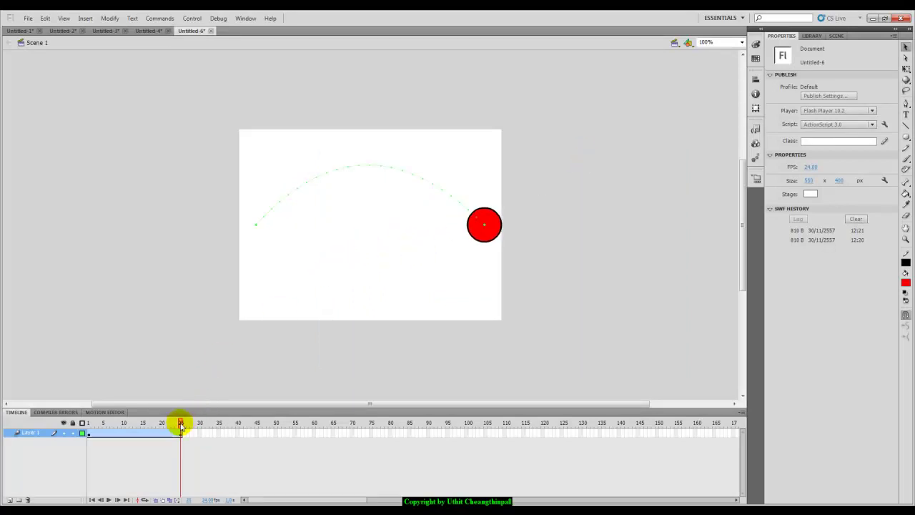
# Play the animation from frame 1 on the timeline, and undo the bend in the motion path
pyautogui.moveTo(181, 427); pyautogui.dragTo(86, 425)
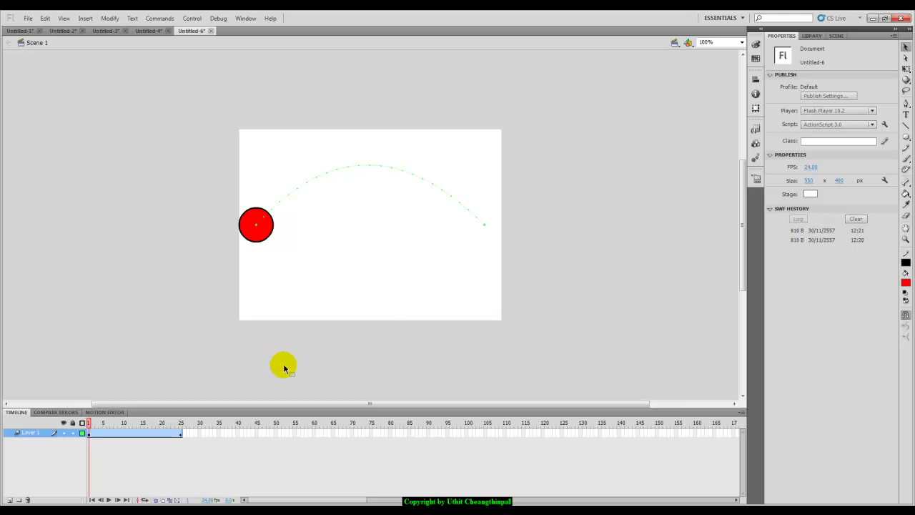
pyautogui.moveTo(265, 277); pyautogui.dragTo(256, 303)
pyautogui.press('Return')
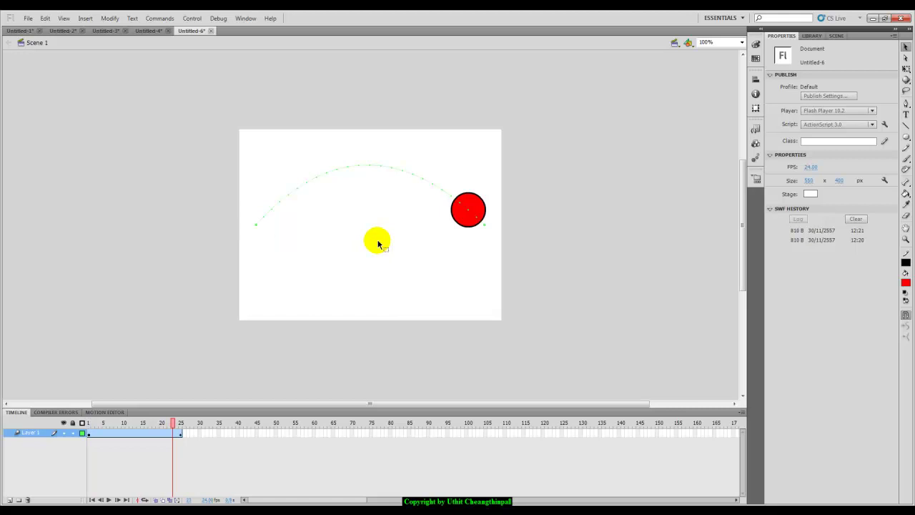
pyautogui.hotkey('ctrl', 'z')
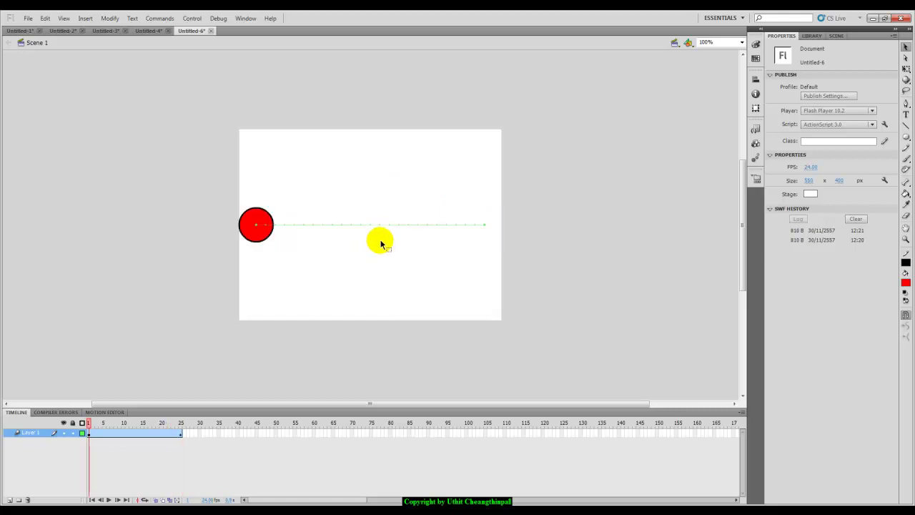
# Extend the Layer 1 tween span so that it ends at frame 50, and scrub the timeline to check the motion
pyautogui.moveTo(89, 425); pyautogui.dragTo(181, 441)
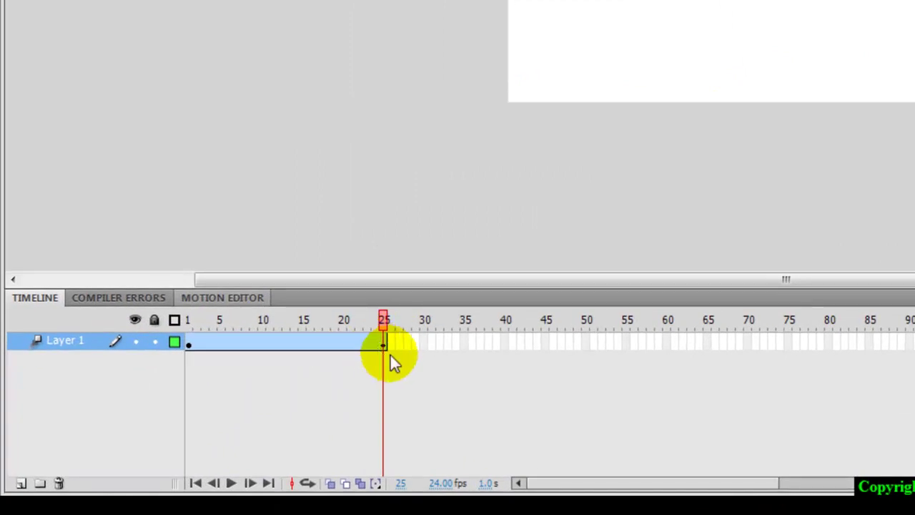
pyautogui.moveTo(382, 343); pyautogui.dragTo(585, 349)
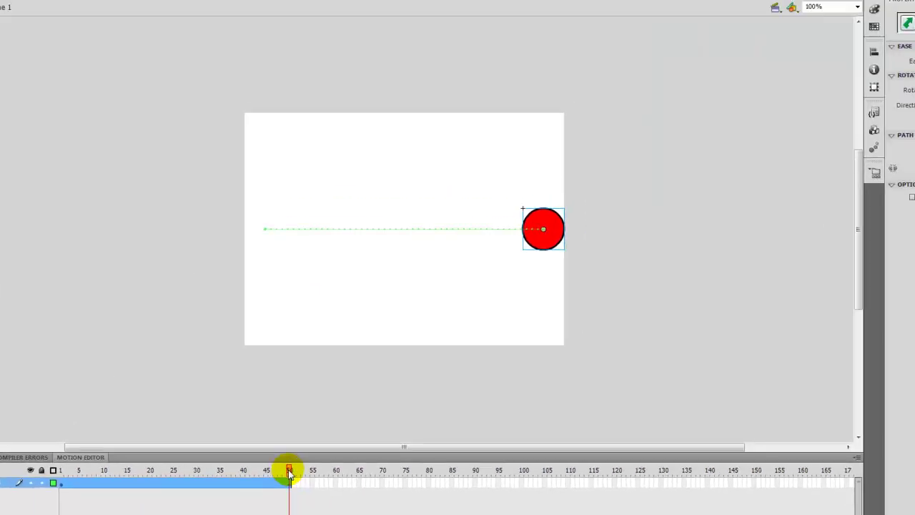
pyautogui.moveTo(585, 320); pyautogui.dragTo(506, 319)
pyautogui.moveTo(239, 473); pyautogui.dragTo(298, 488)
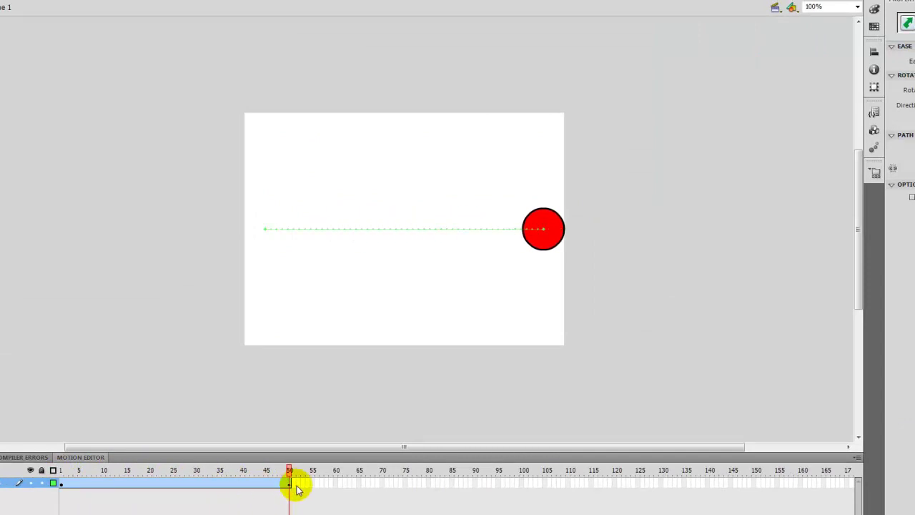
pyautogui.click(289, 483)
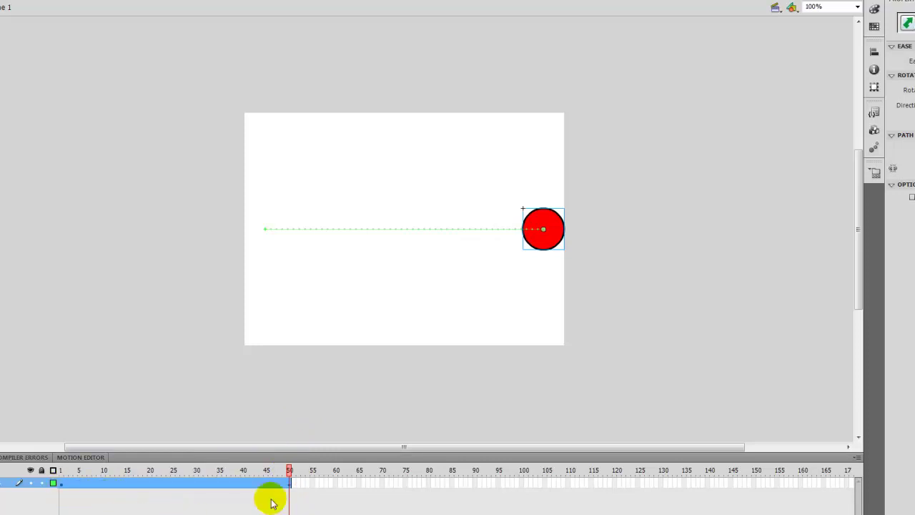
pyautogui.moveTo(291, 472)
pyautogui.mouseDown()
pyautogui.moveTo(268, 469)
pyautogui.moveTo(300, 474)
pyautogui.mouseUp()
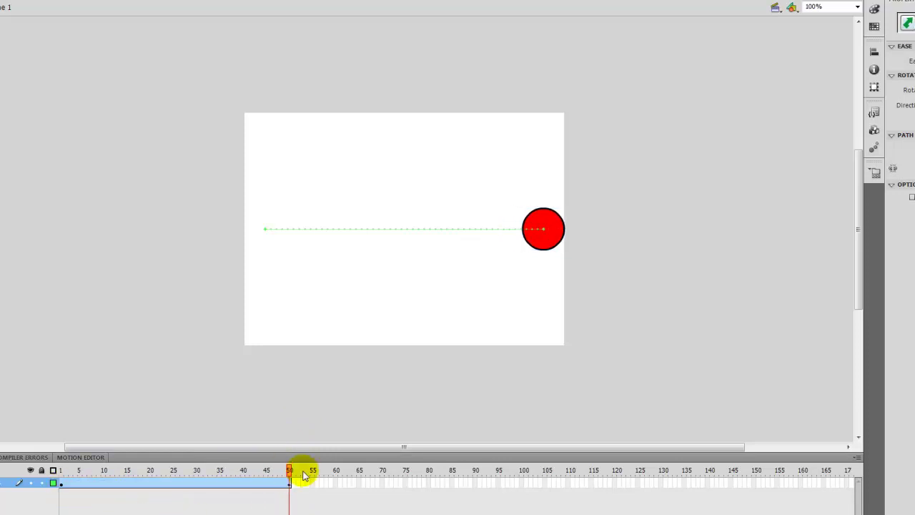
# At frame 50, align the circle to the stage's left edge and vertical centre, and scrub from frame 1 to check the motion
pyautogui.click(550, 245)
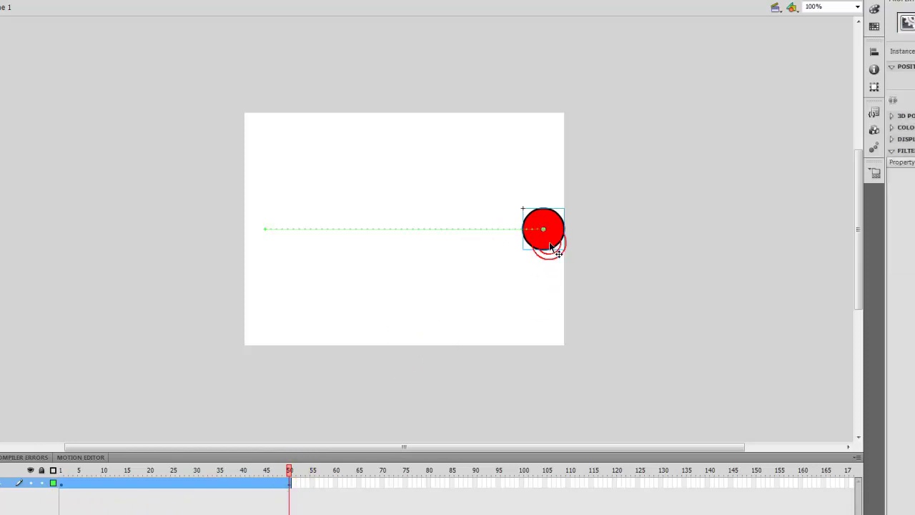
pyautogui.click(874, 53)
pyautogui.click(755, 76)
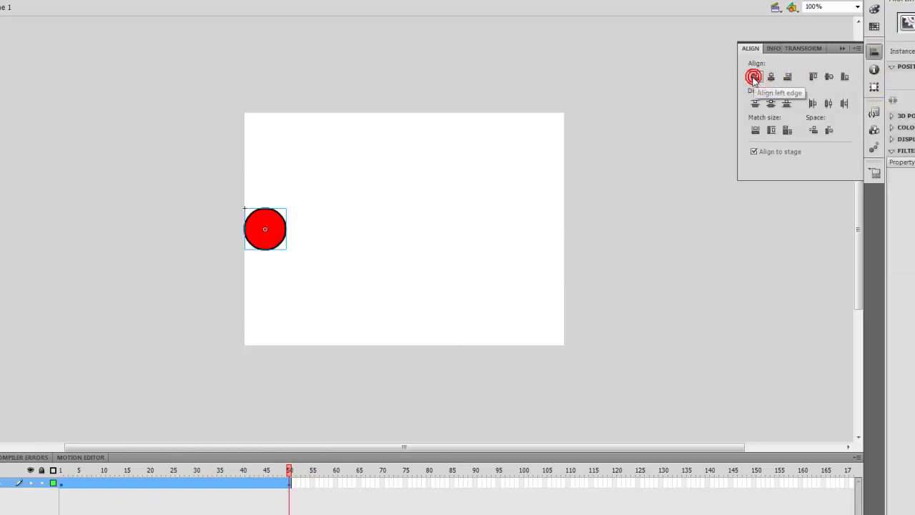
pyautogui.click(828, 76)
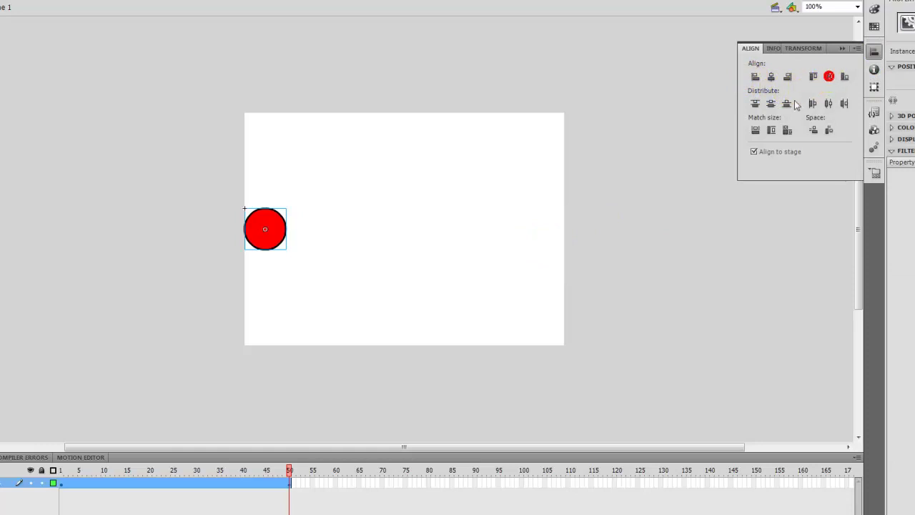
pyautogui.click(601, 243)
pyautogui.moveTo(61, 470); pyautogui.dragTo(289, 479)
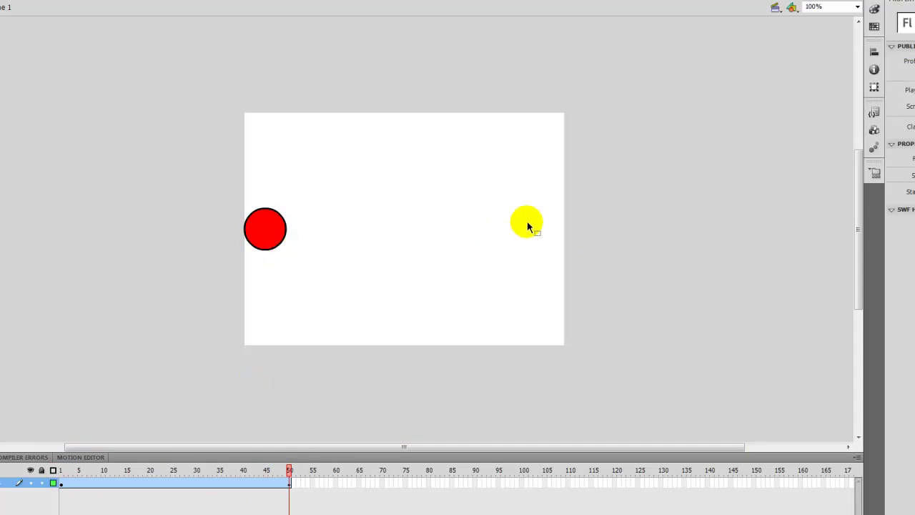
# At frame 25, align the circle to the stage's right edge, and scrub on to frame 50 to check the return motion
pyautogui.click(172, 485)
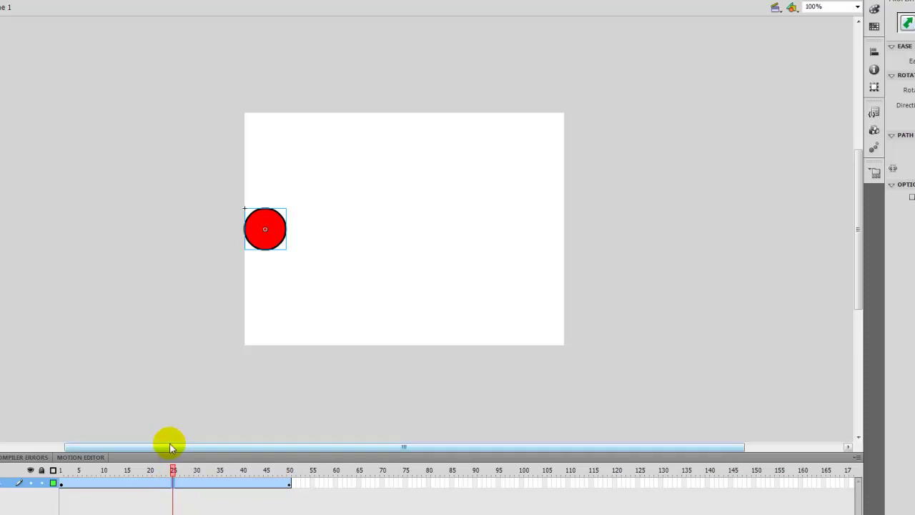
pyautogui.click(282, 245)
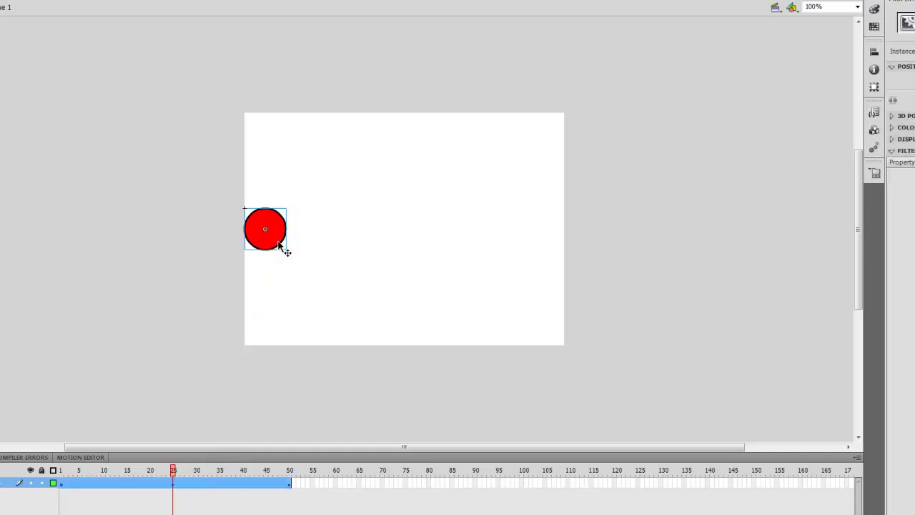
pyautogui.click(873, 53)
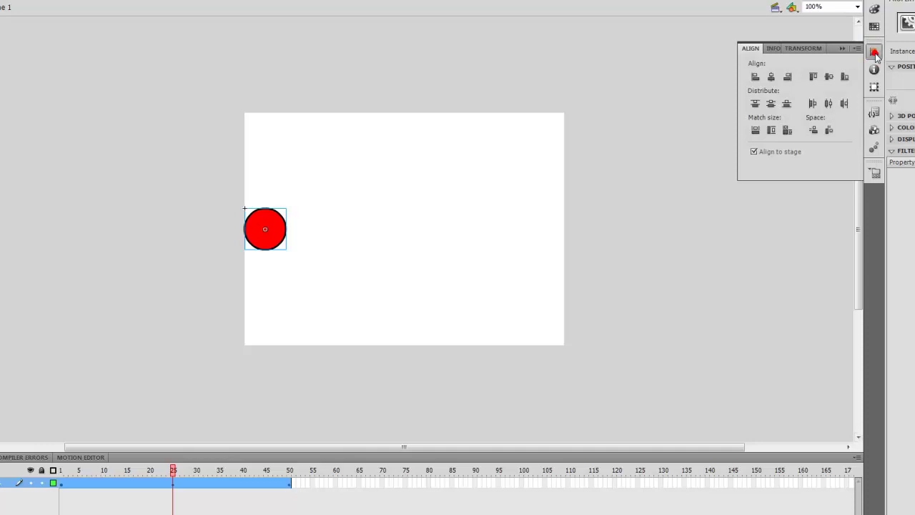
pyautogui.click(787, 77)
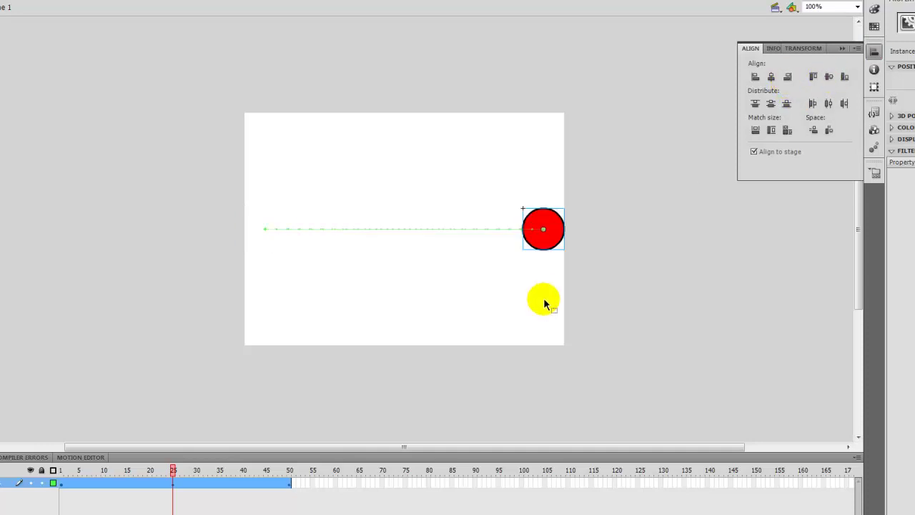
pyautogui.moveTo(174, 469); pyautogui.dragTo(289, 476)
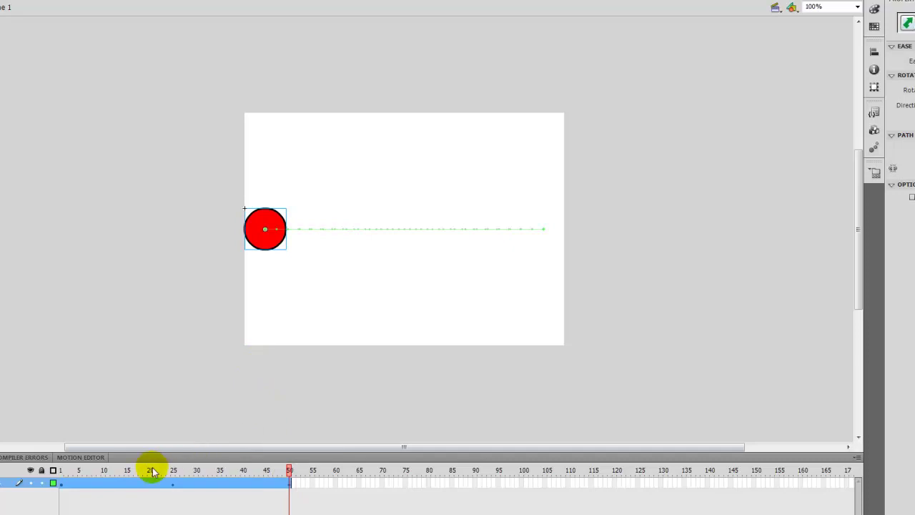
# With the playhead at frame 25, bend one of the overlapping motion path segments downward and the other upward into opposite arcs
pyautogui.click(176, 470)
pyautogui.moveTo(176, 471); pyautogui.dragTo(173, 471)
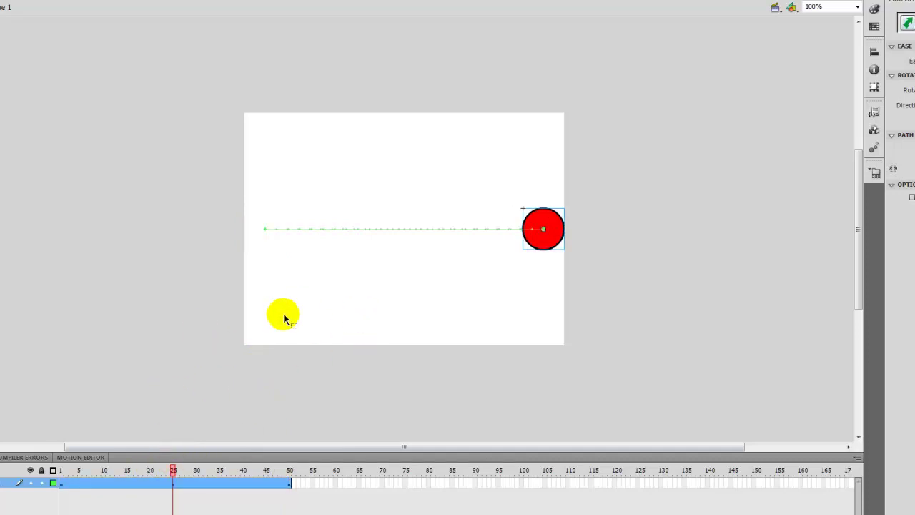
pyautogui.moveTo(412, 230); pyautogui.dragTo(410, 312)
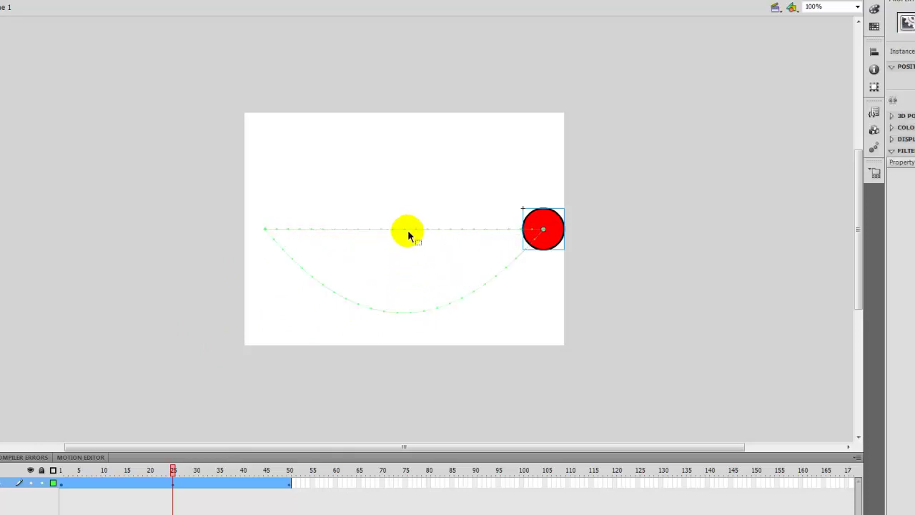
pyautogui.moveTo(408, 230); pyautogui.dragTo(404, 134)
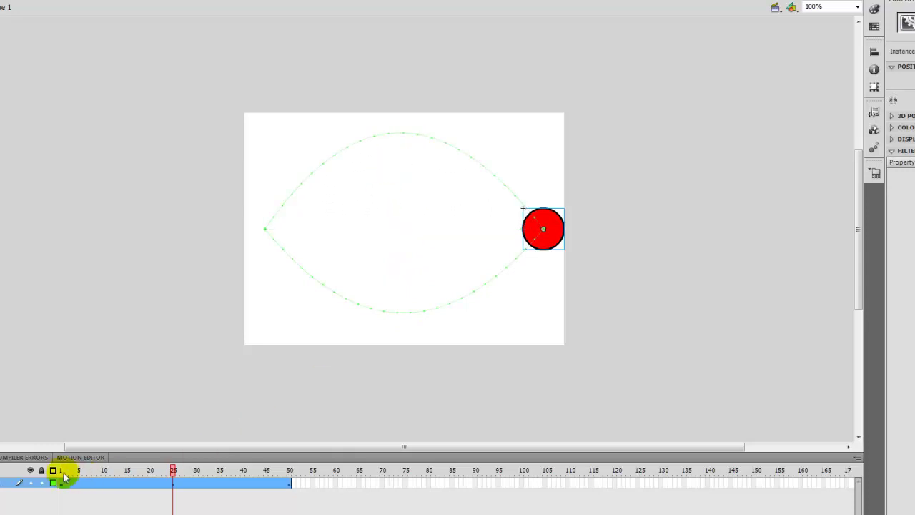
# Preview the looping motion by scrubbing from frame 1 to frame 50 and testing the movie
pyautogui.moveTo(61, 470); pyautogui.dragTo(292, 490)
pyautogui.click(289, 484)
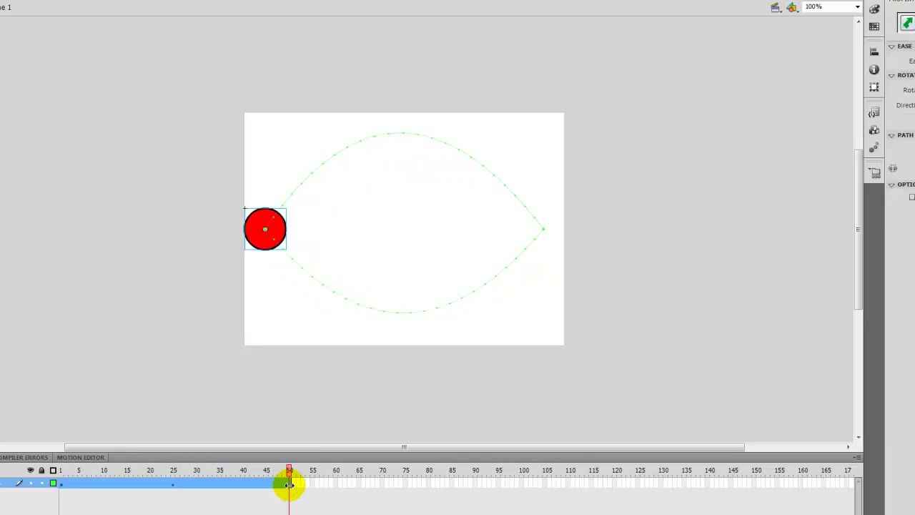
pyautogui.hotkey('ctrl', 'Return')
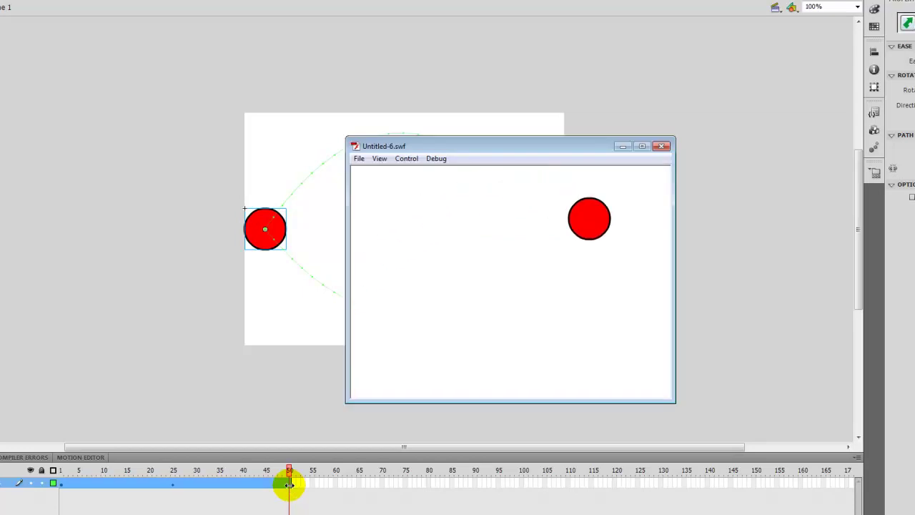